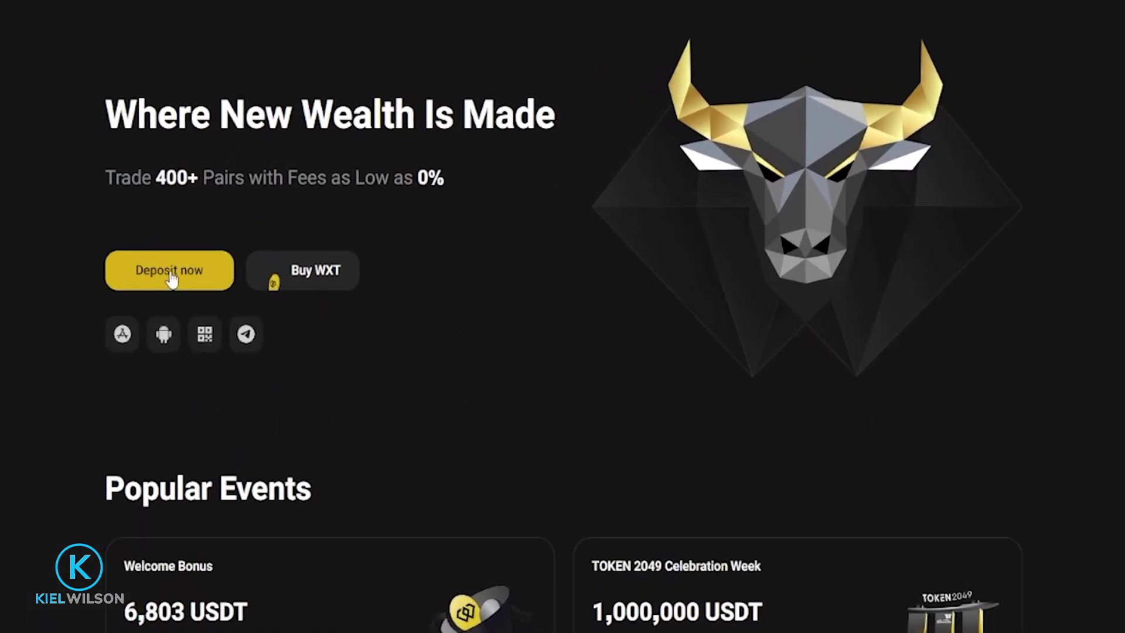
Open WEEX's crypto Deposit page for USDT from the account dropdown.
click(1057, 6)
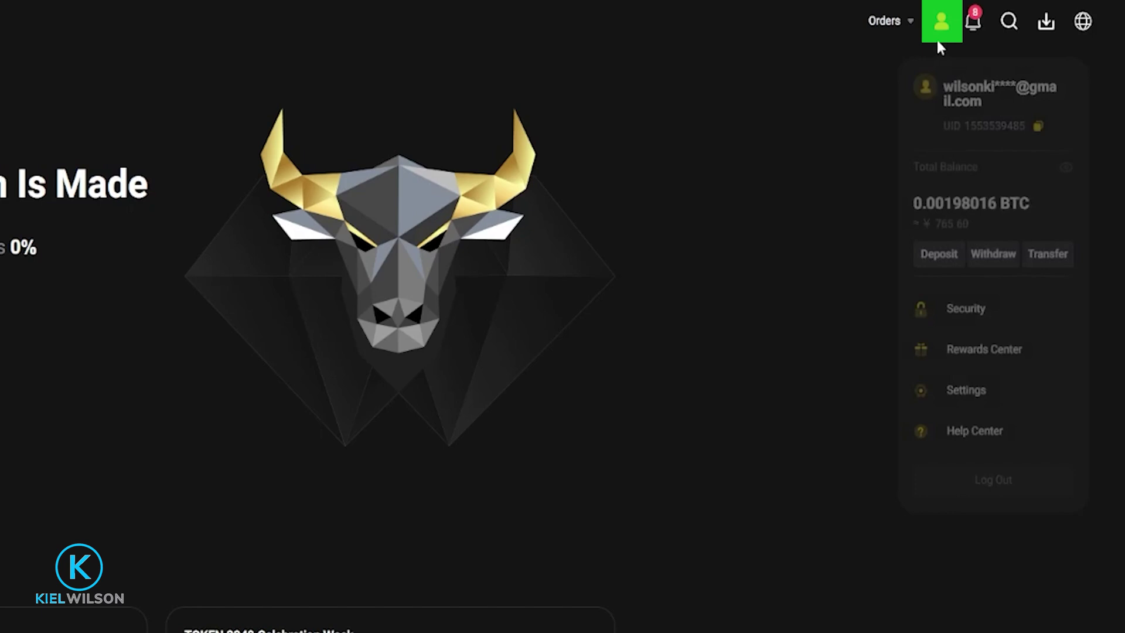
click(937, 245)
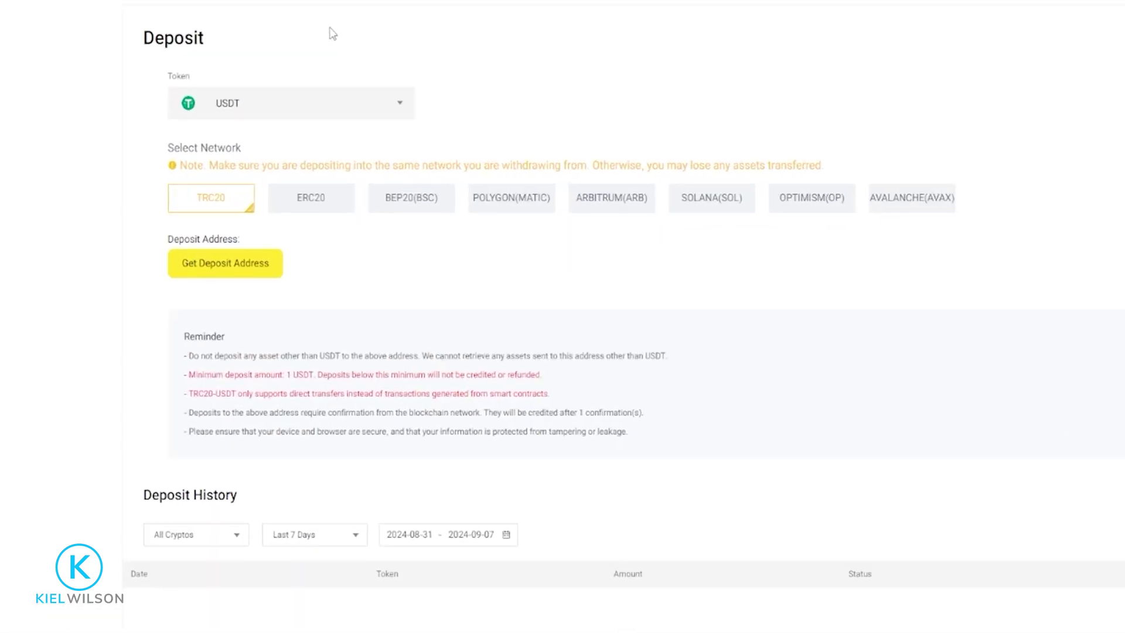
click(250, 103)
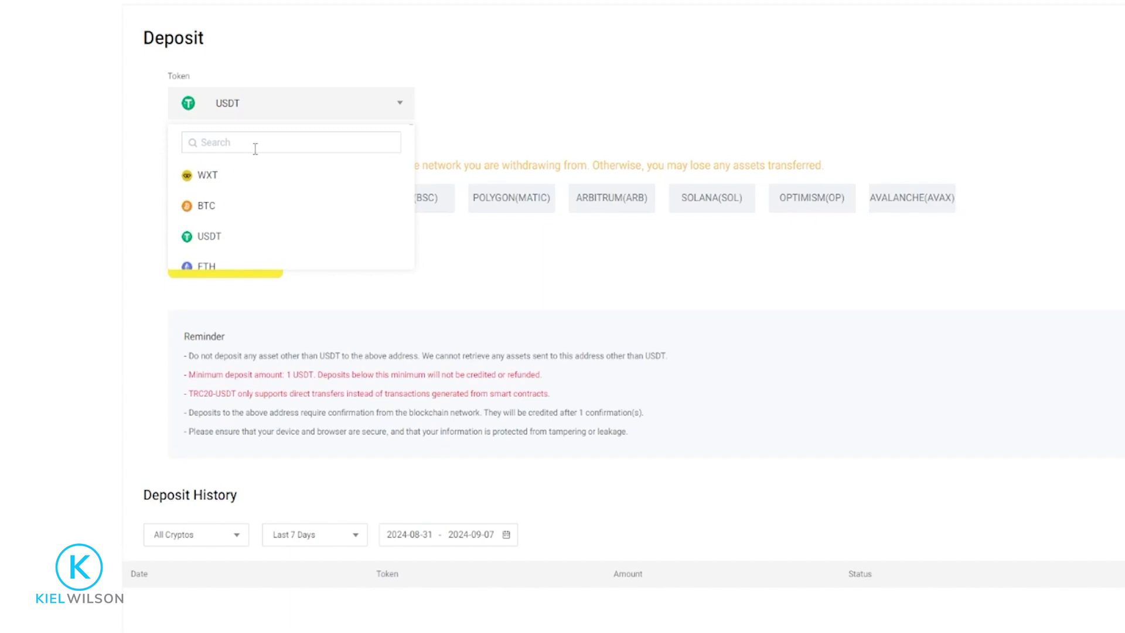
click(450, 66)
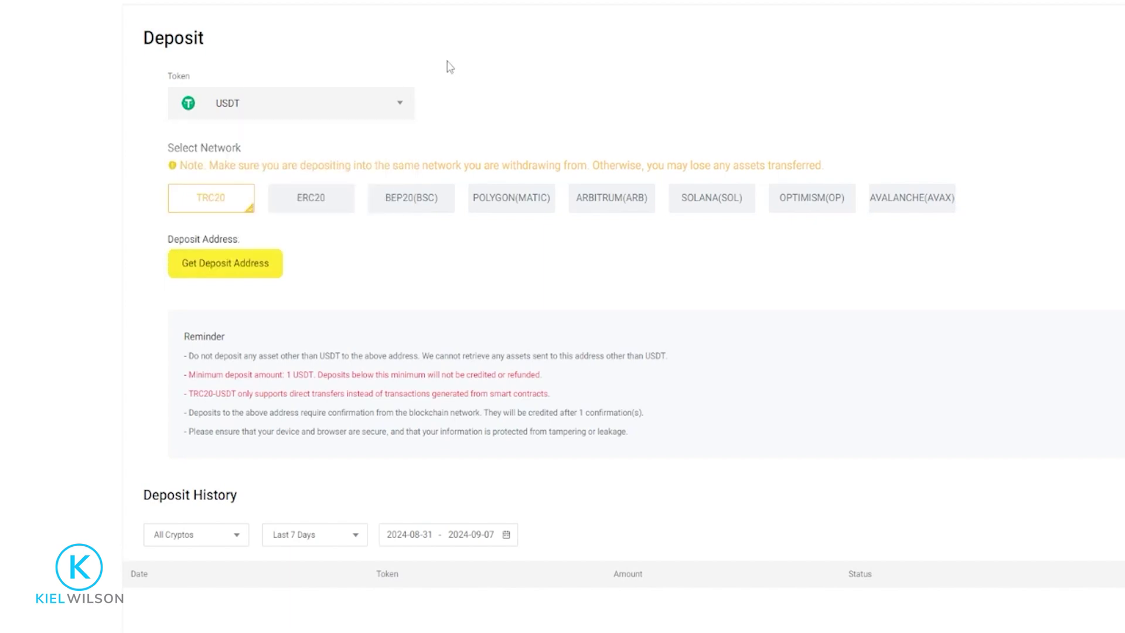
drag(172, 144, 246, 151)
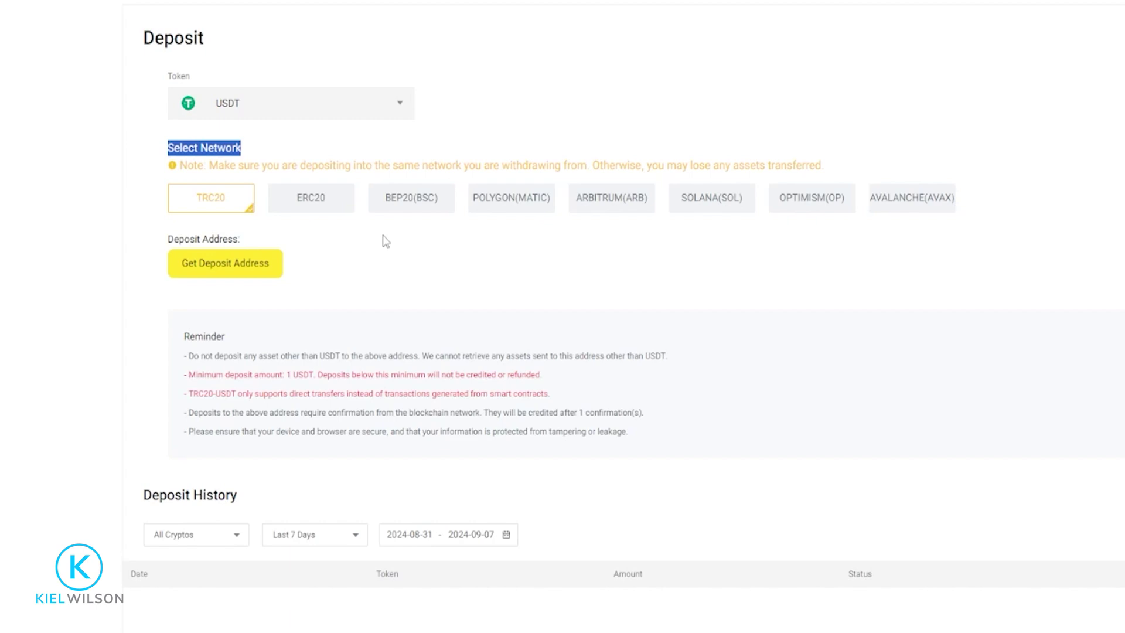
Choose BEP20(BSC) as the USDT deposit network and generate its deposit address.
click(408, 206)
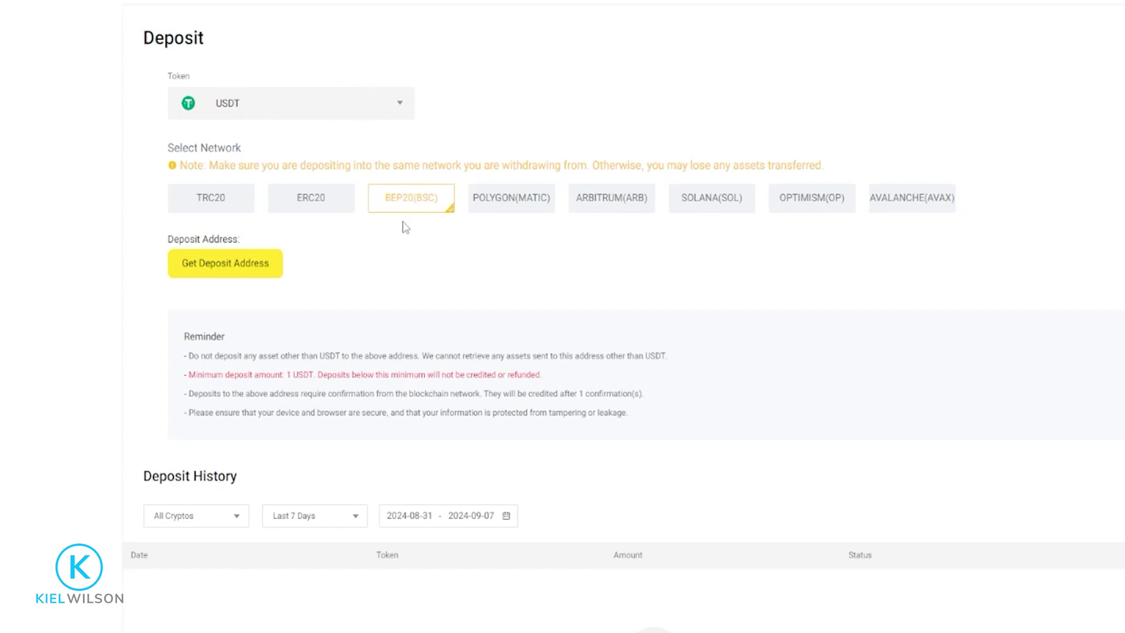
click(236, 270)
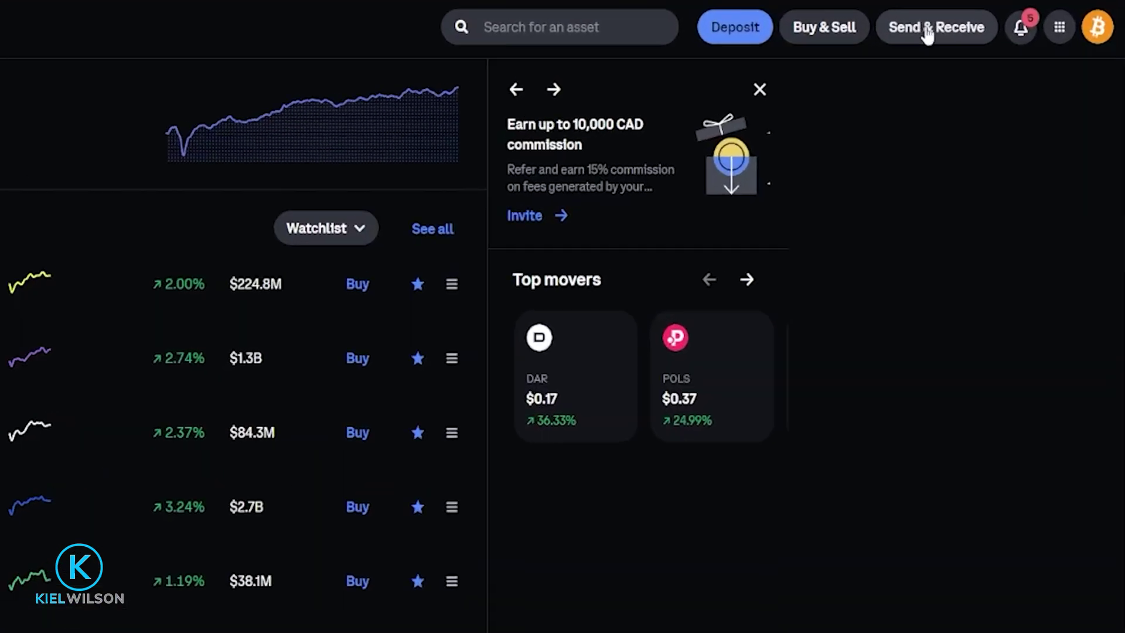
In Coinbase Send & Receive, bring up the list of assets available to send.
click(920, 31)
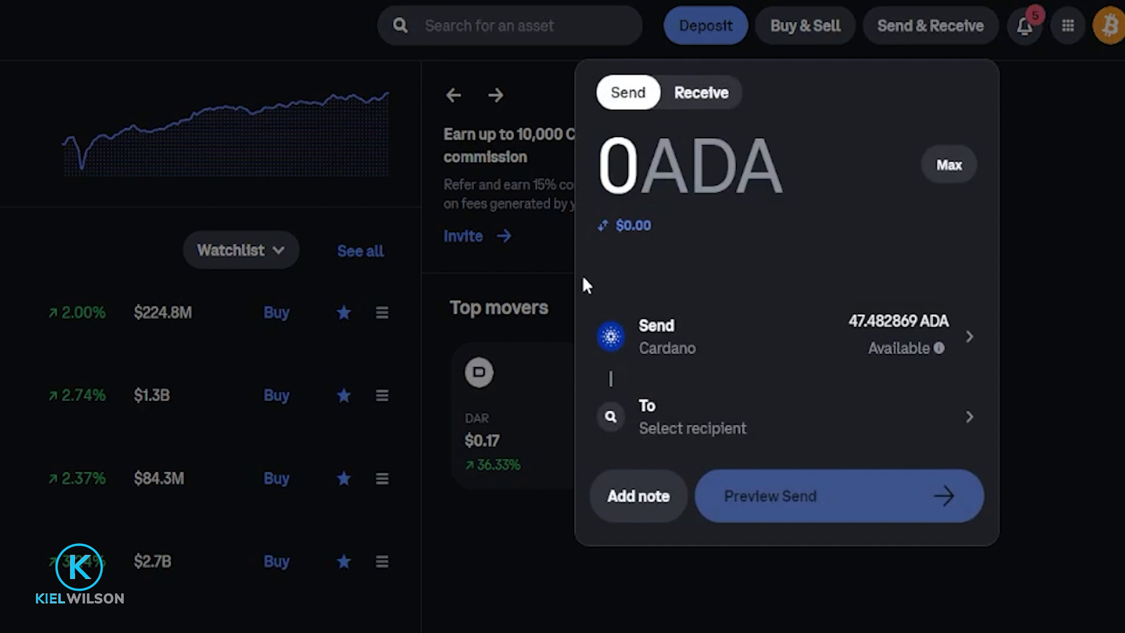
click(712, 334)
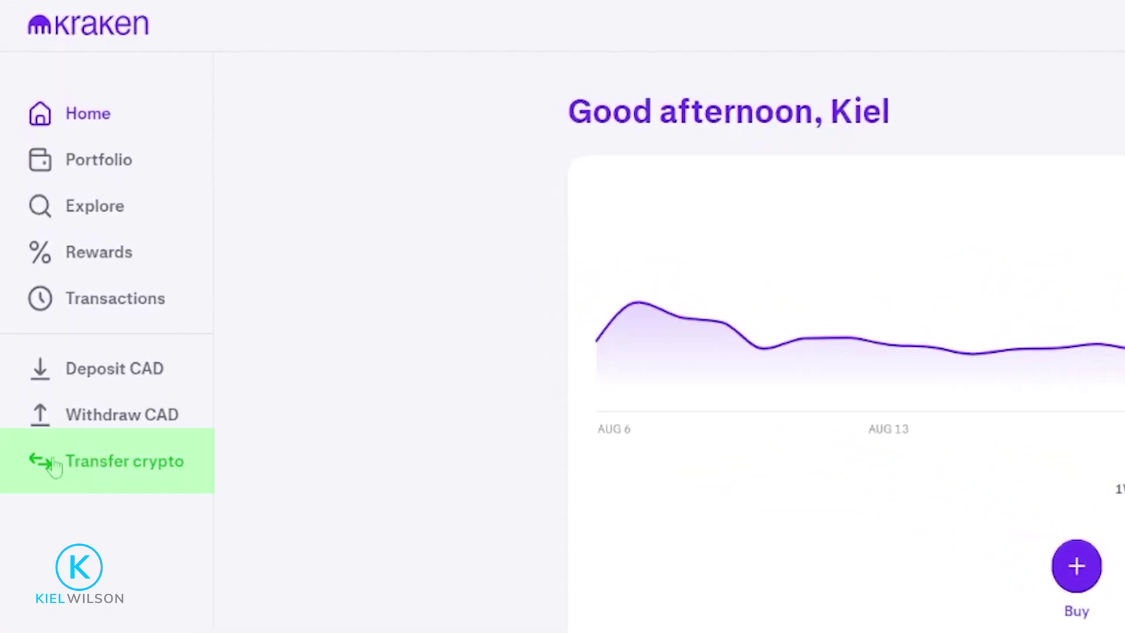
Start a Kraken withdrawal of Tether USD and show its available networks.
click(93, 460)
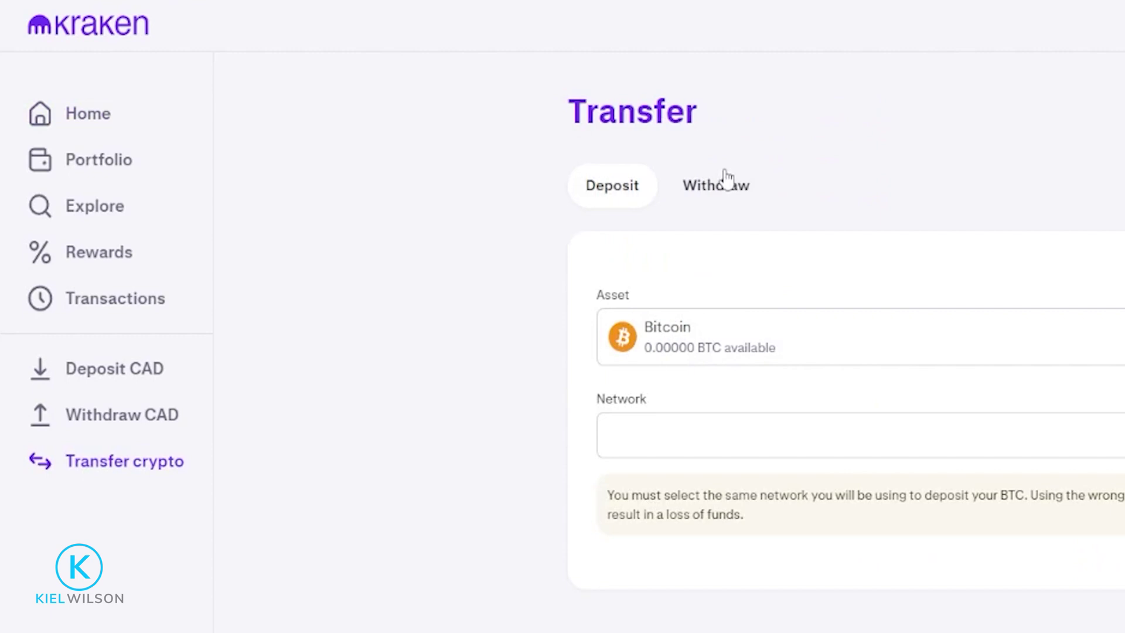
click(712, 183)
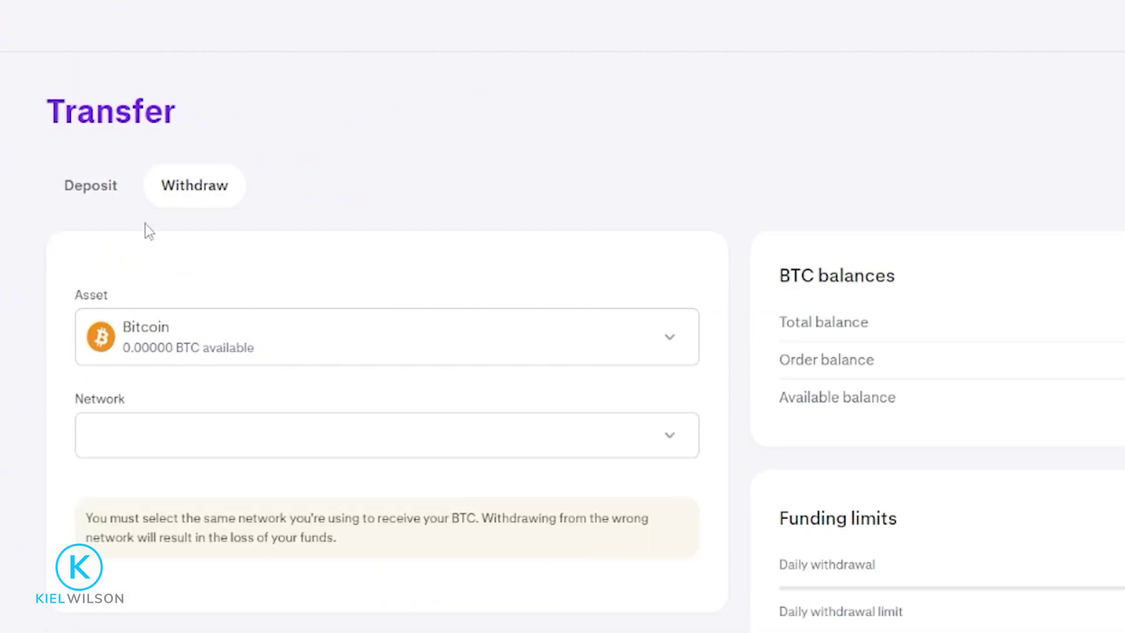
click(305, 346)
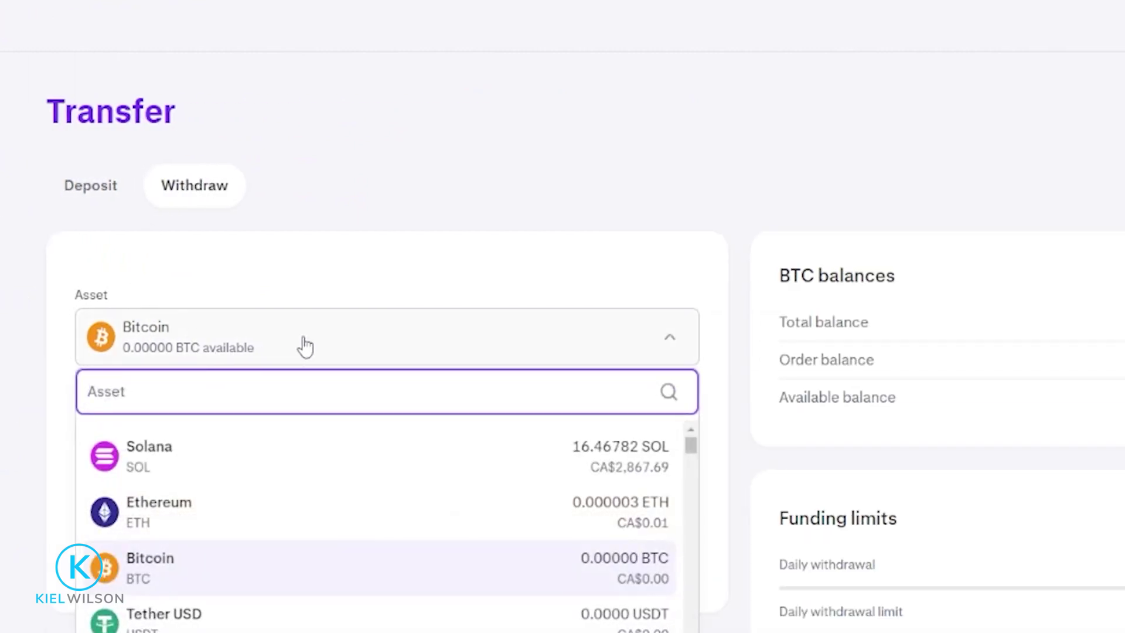
click(246, 626)
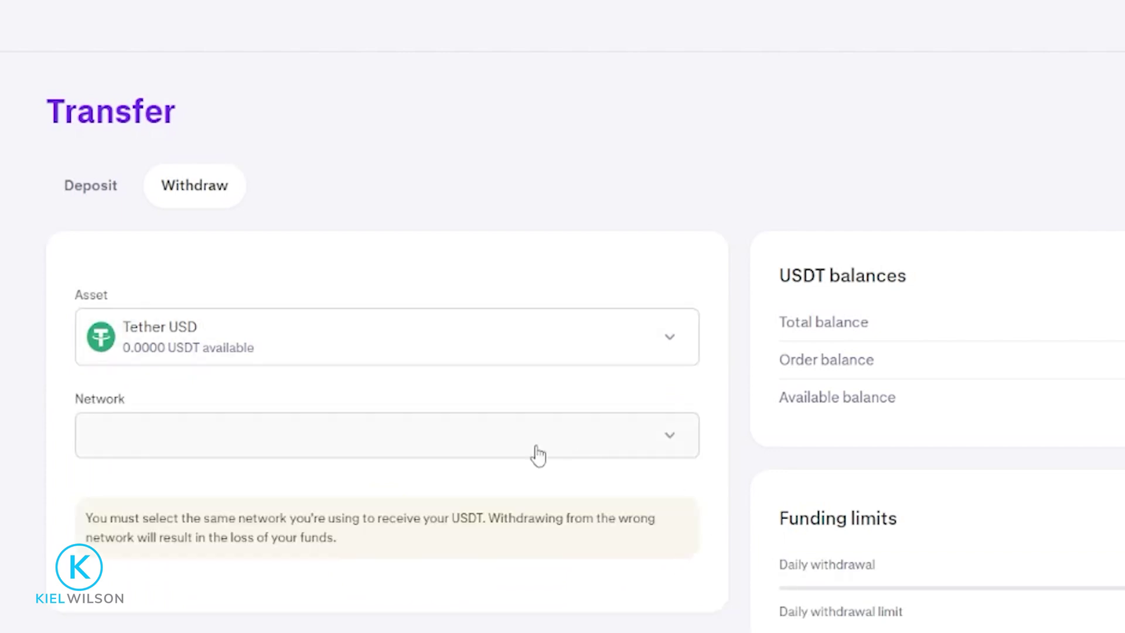
click(490, 446)
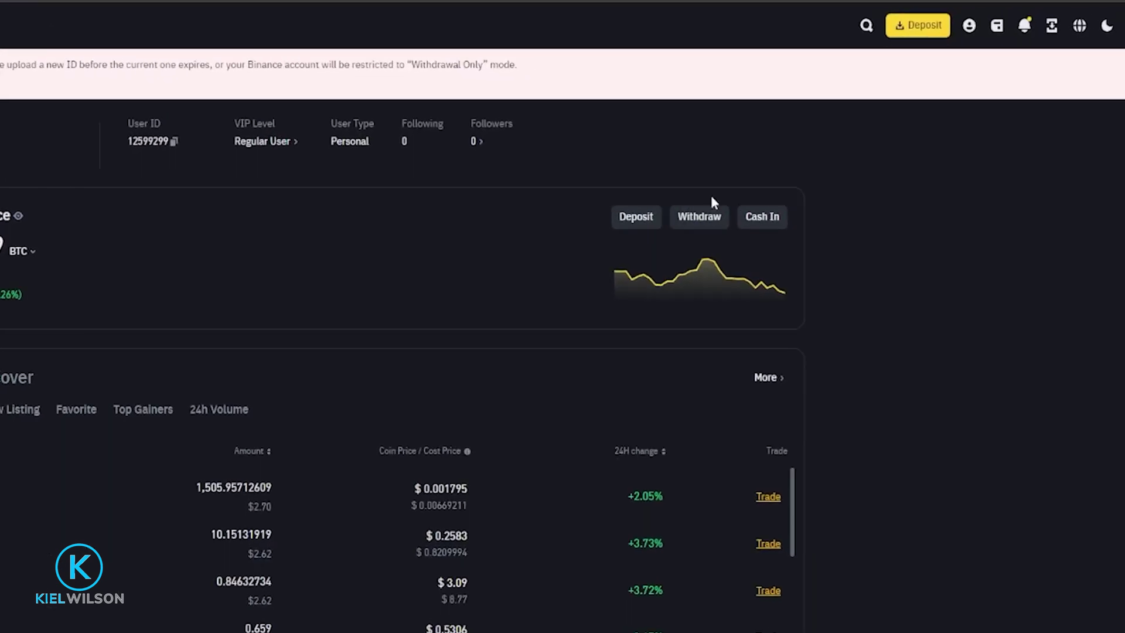
Open Binance's crypto withdrawal page and select USDT as the coin.
mouse_move(969, 26)
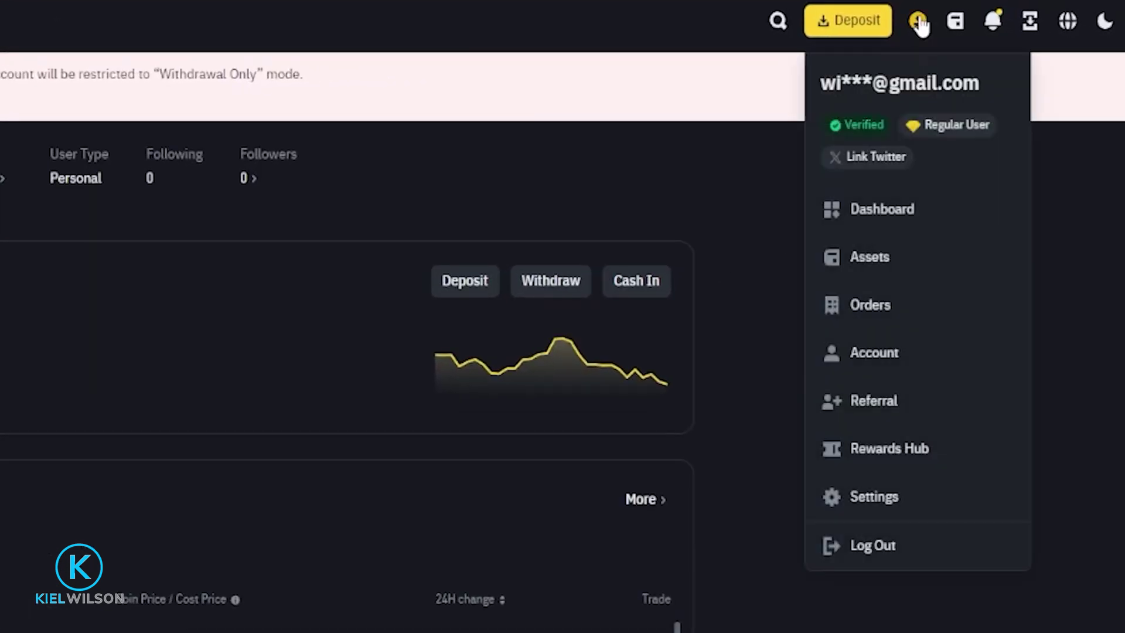
click(956, 211)
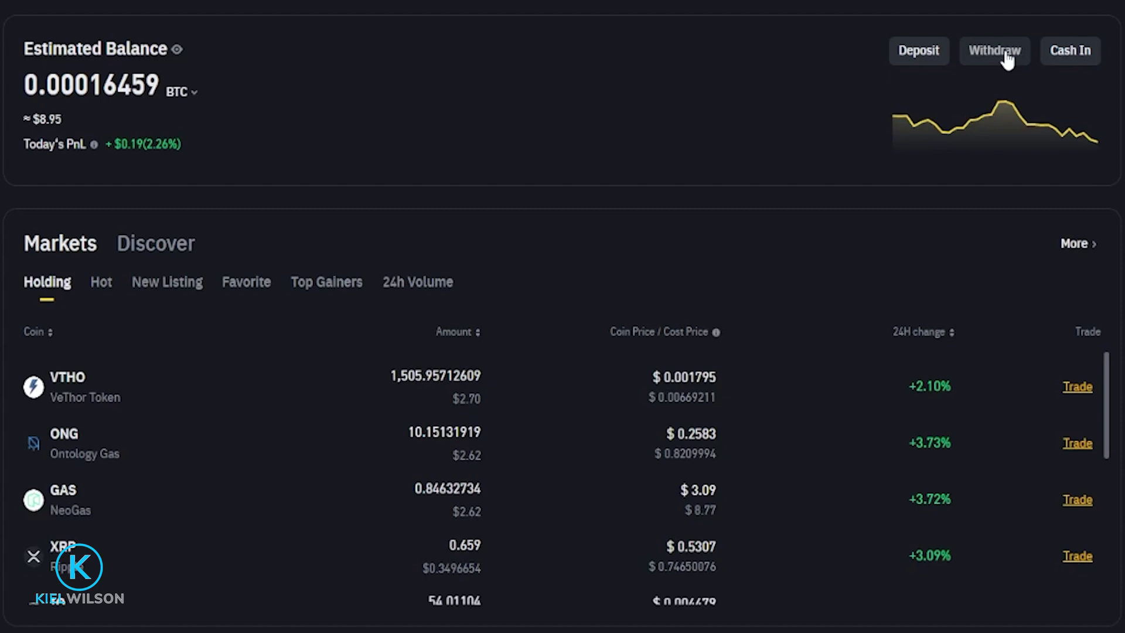
click(1004, 53)
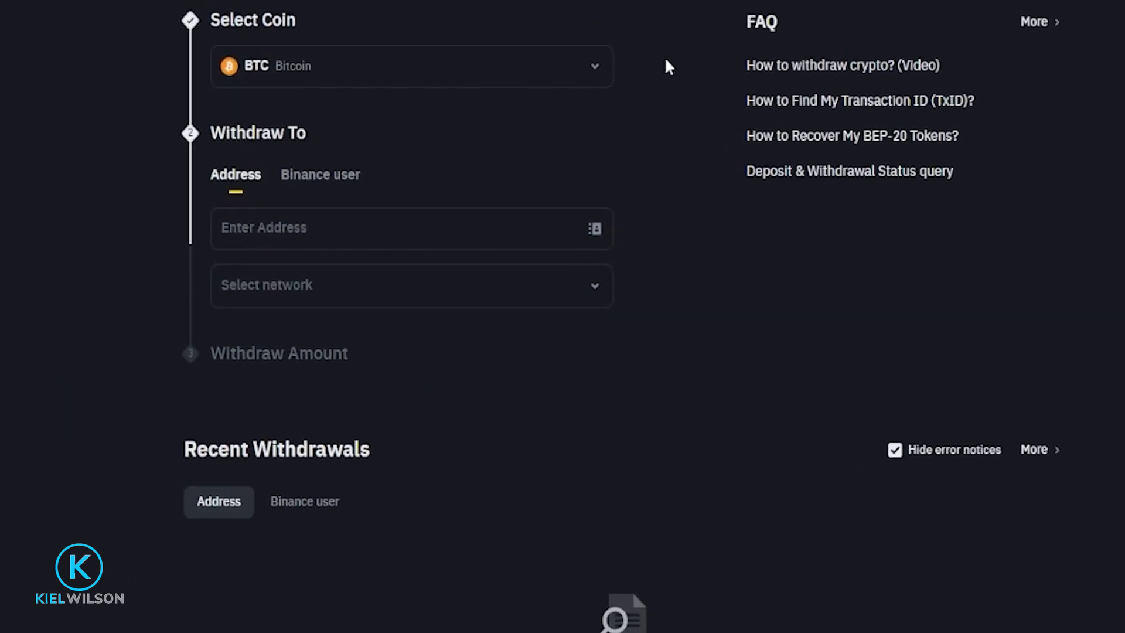
click(391, 65)
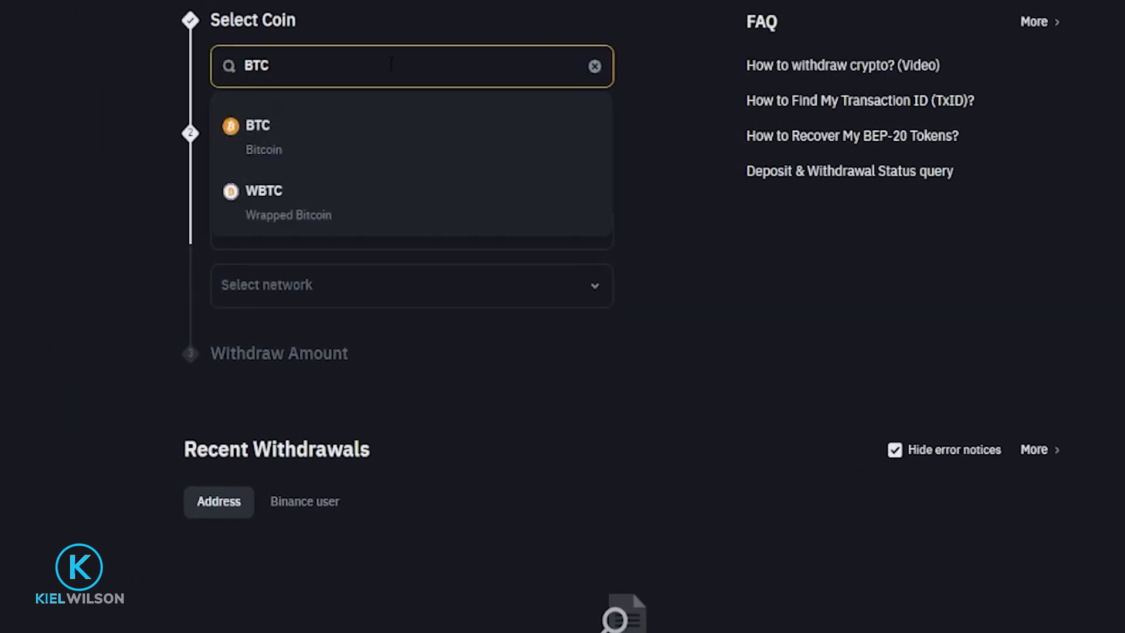
key(BackSpace)
key(BackSpace)
key(BackSpace)
text(usdt)
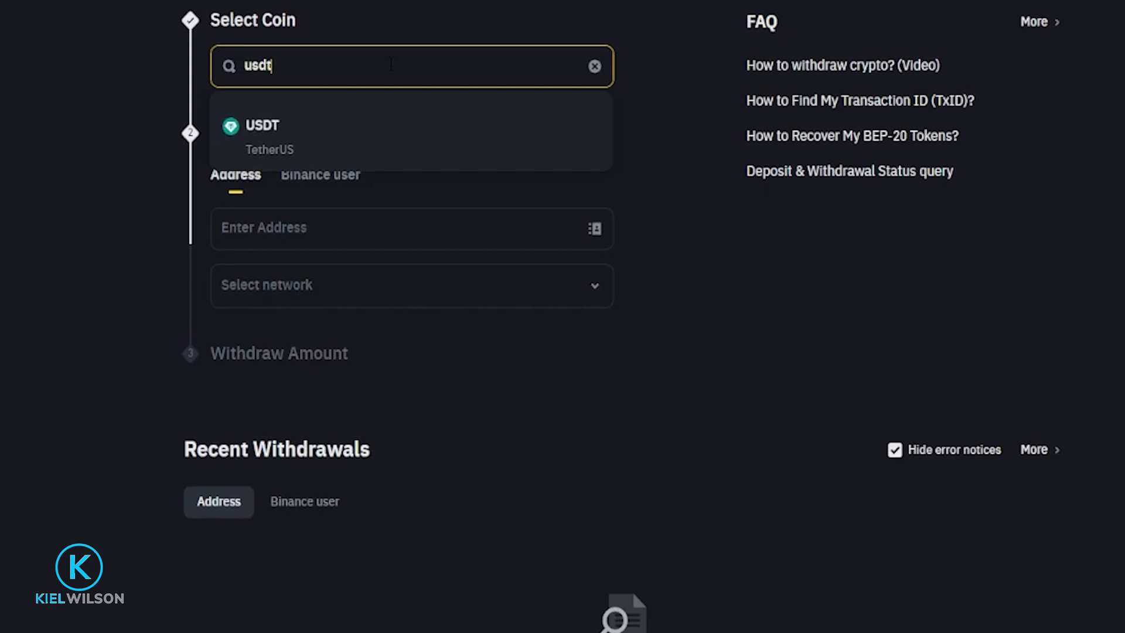
click(376, 130)
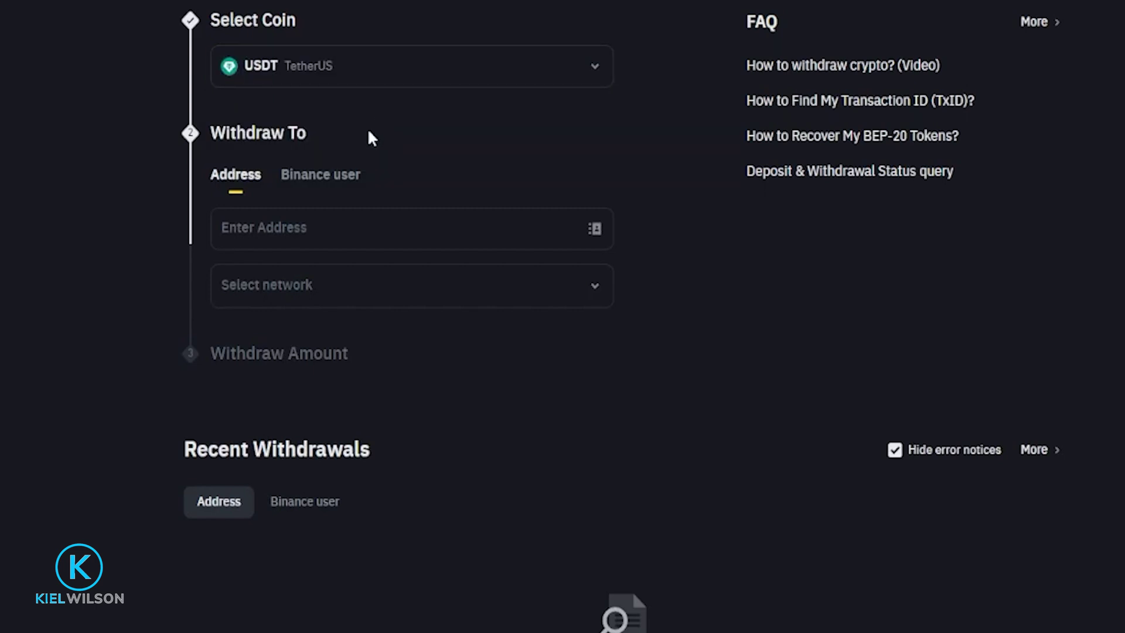
Browse USDT withdrawal networks, including BNB Smart Chain (BEP20), with fees and arrival times.
click(349, 296)
scroll(370, 462, down, 5)
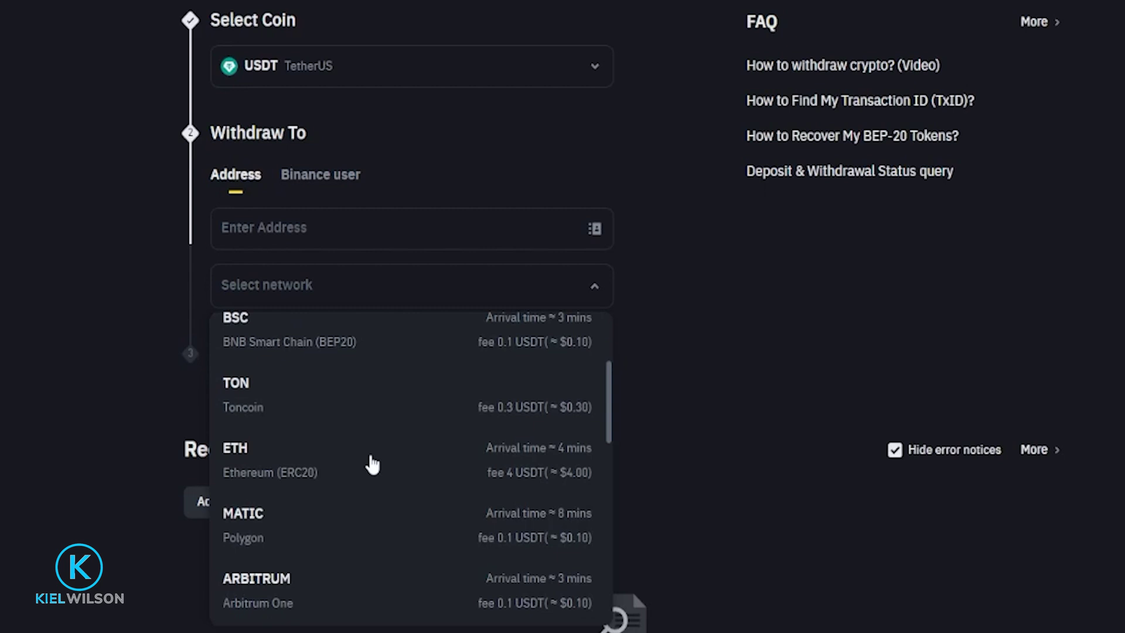
scroll(375, 462, down, 3)
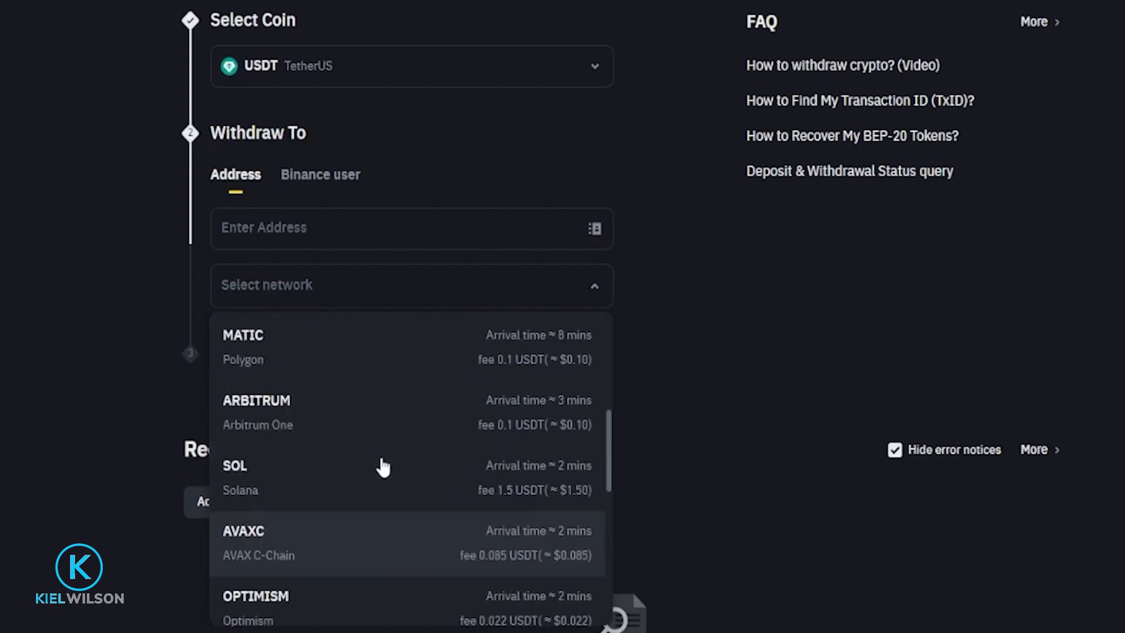
scroll(383, 466, up, 4)
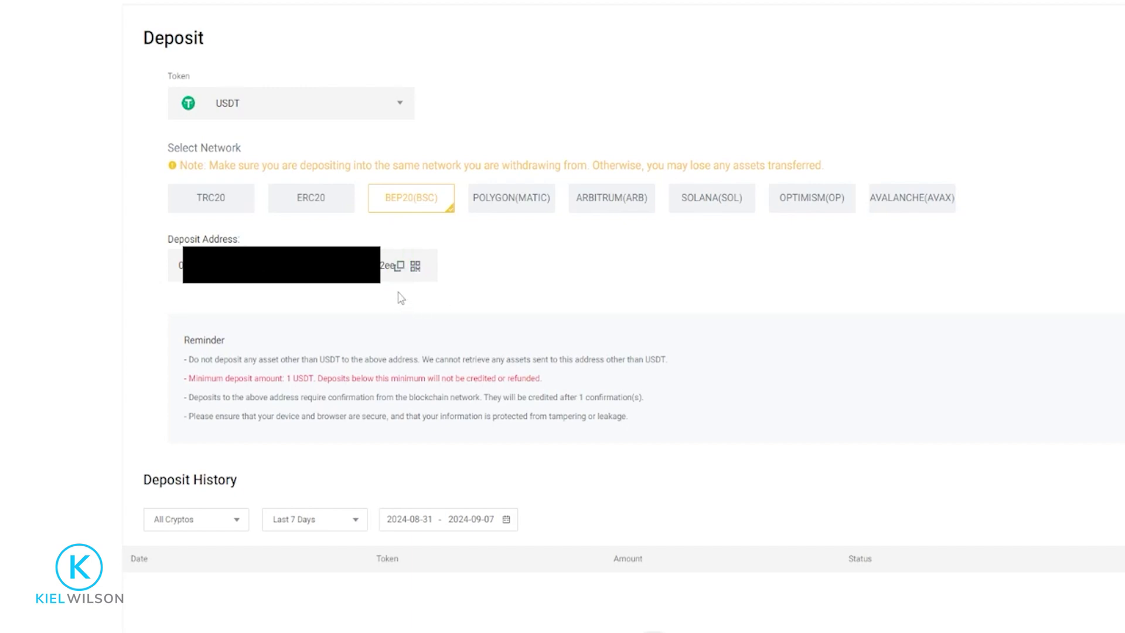
Copy the WEEX BEP20(BSC) USDT deposit address to the clipboard.
click(399, 270)
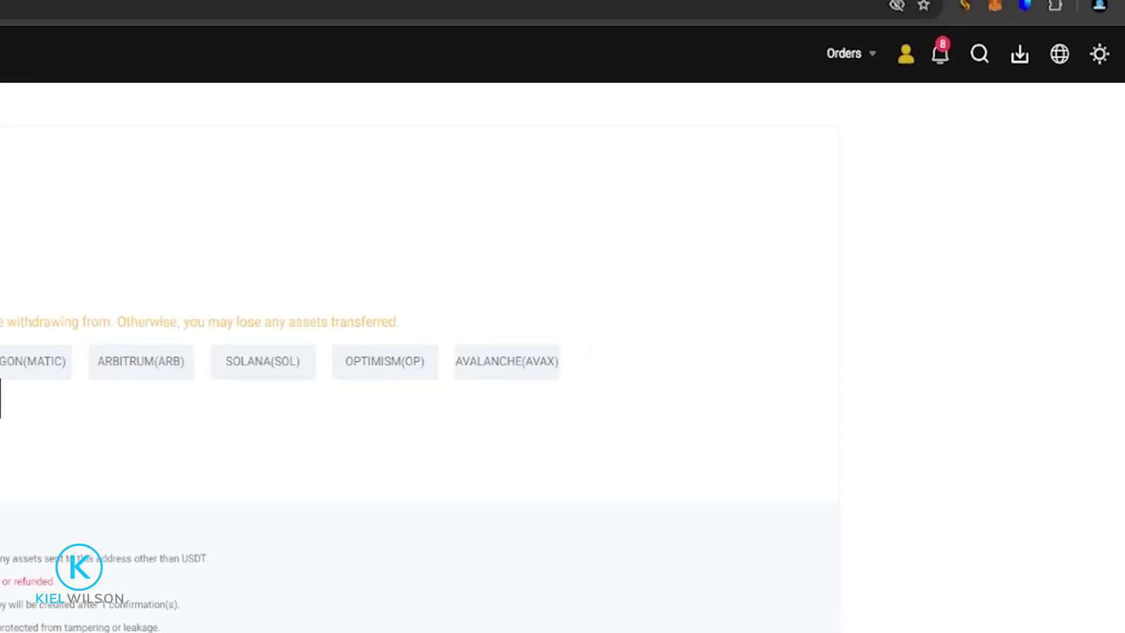
Switch MetaMask to BNB Chain and open the Send form for Tether USD.
click(994, 7)
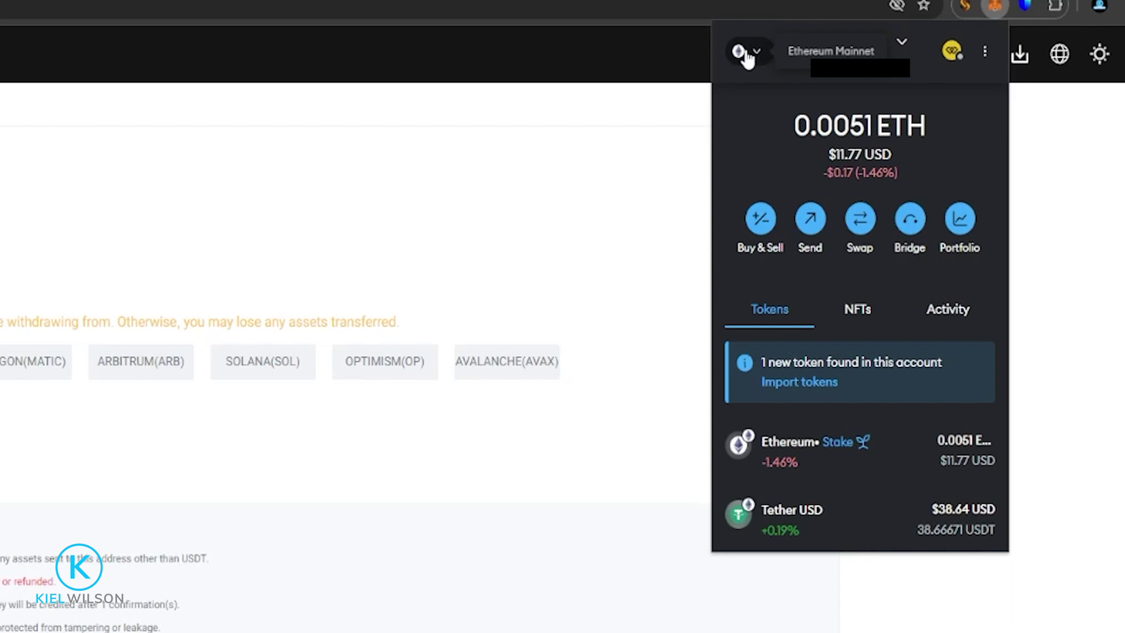
click(745, 53)
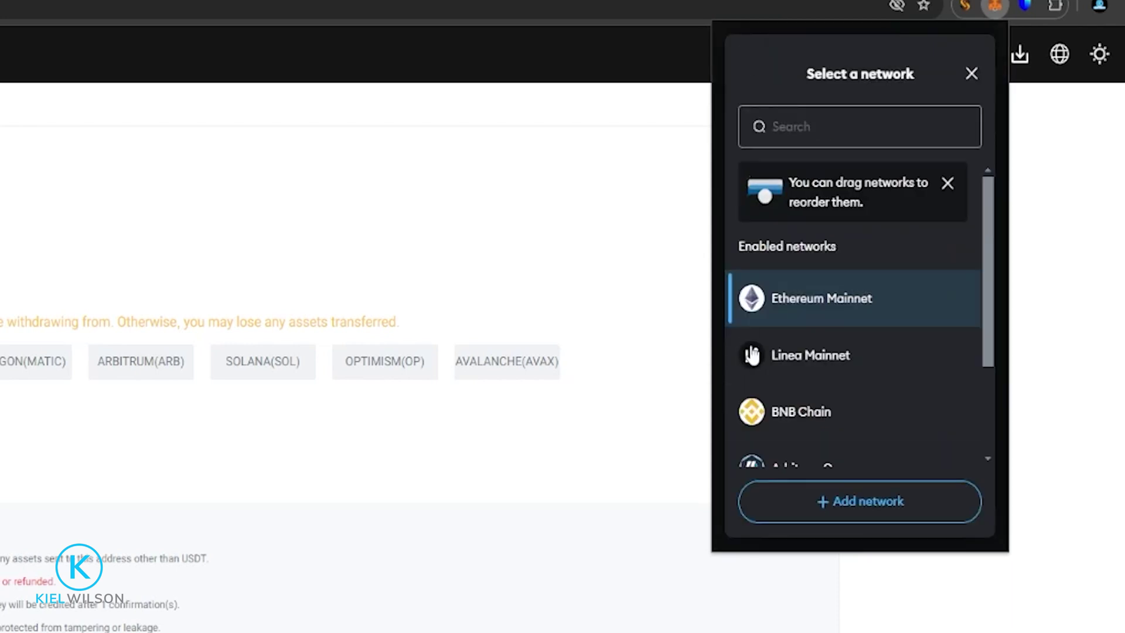
click(820, 415)
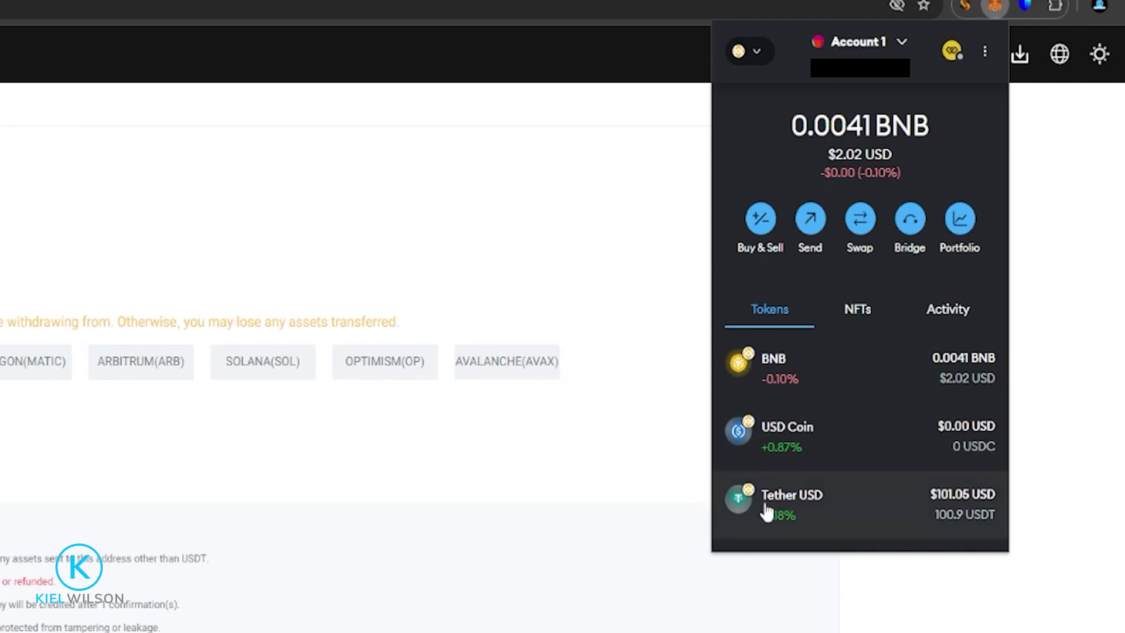
click(849, 507)
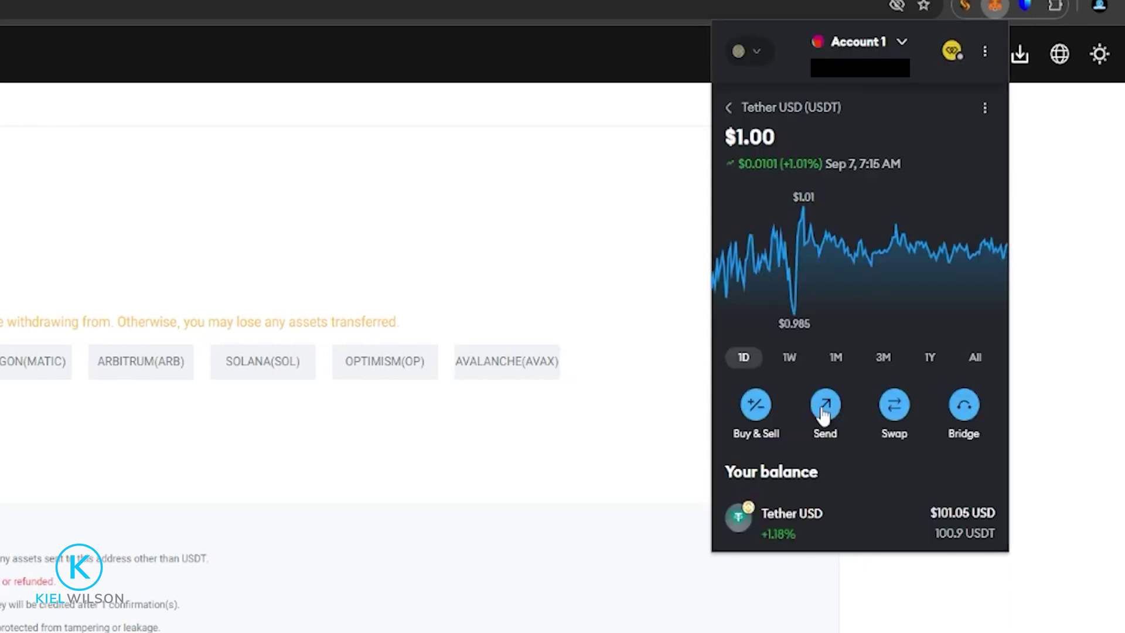
click(824, 410)
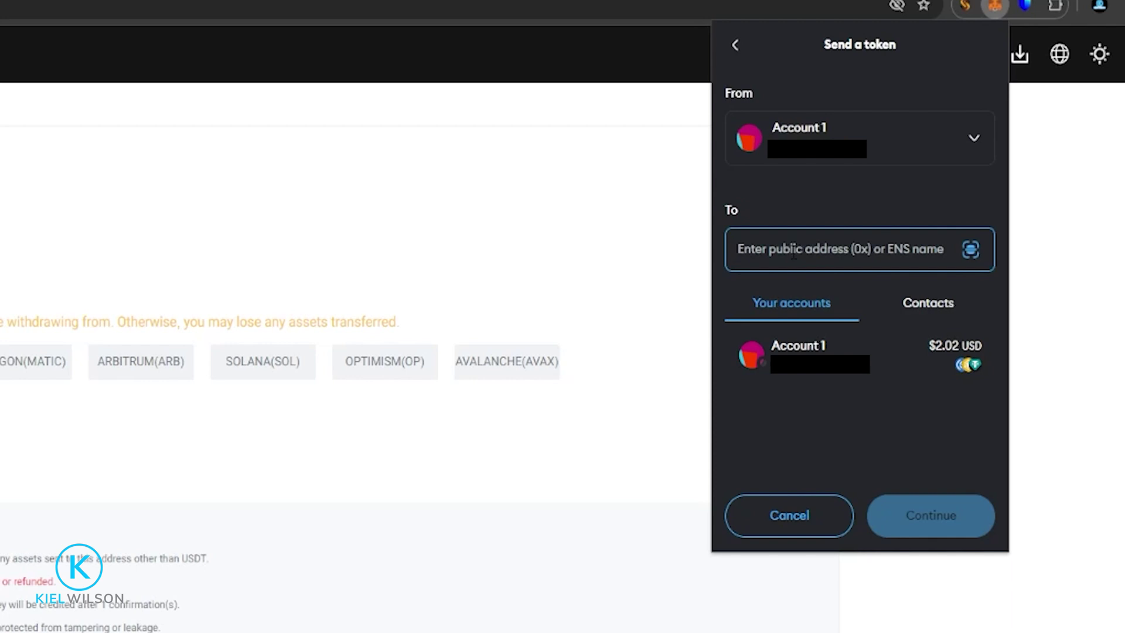
Paste the WEEX deposit address as recipient, send the maximum 100.9 USDT, and continue to review.
right_click(789, 249)
click(818, 426)
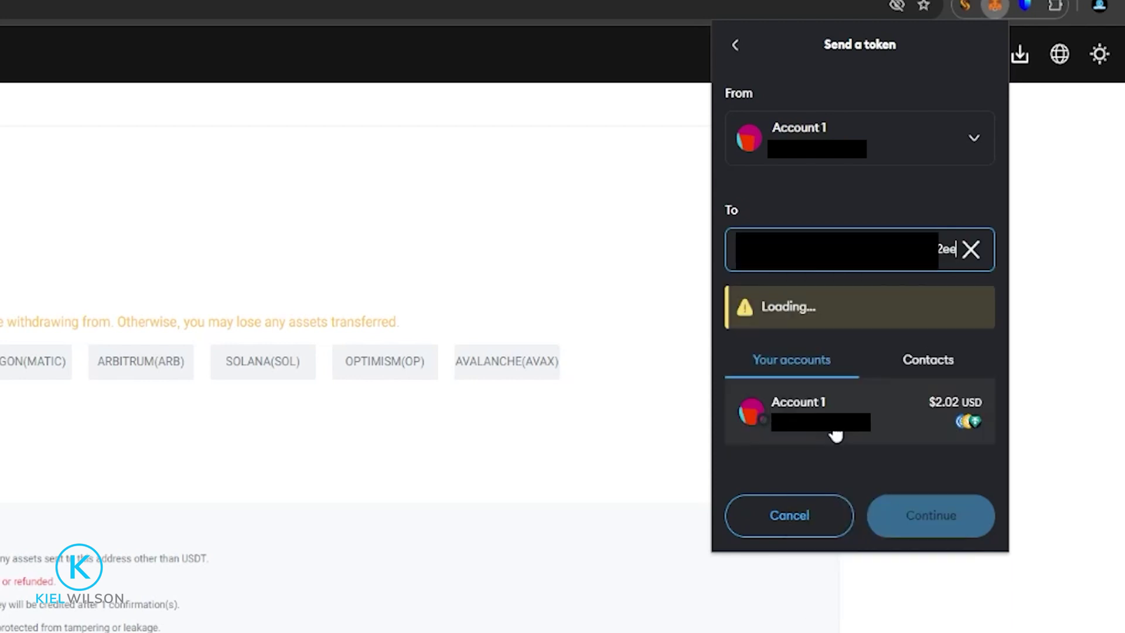
text(50)
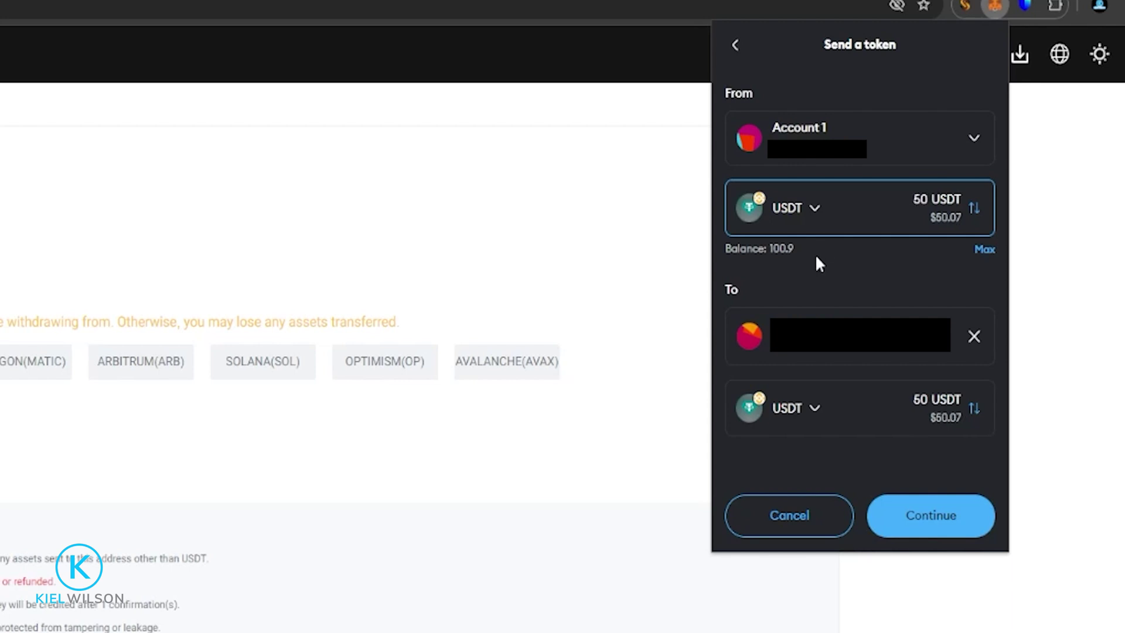
click(984, 249)
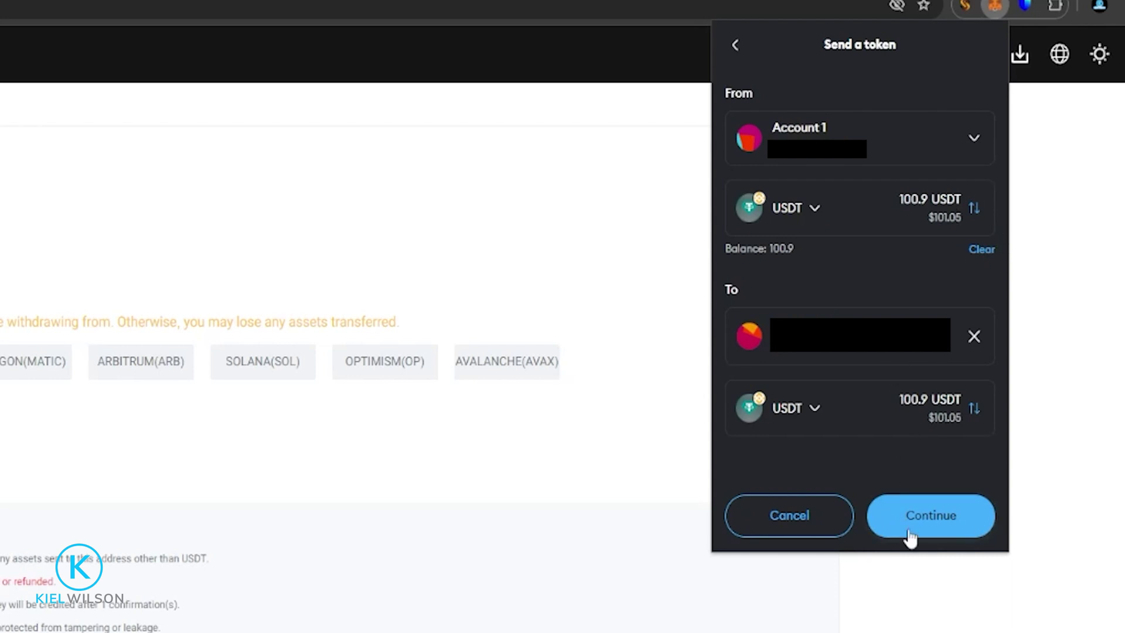
click(927, 513)
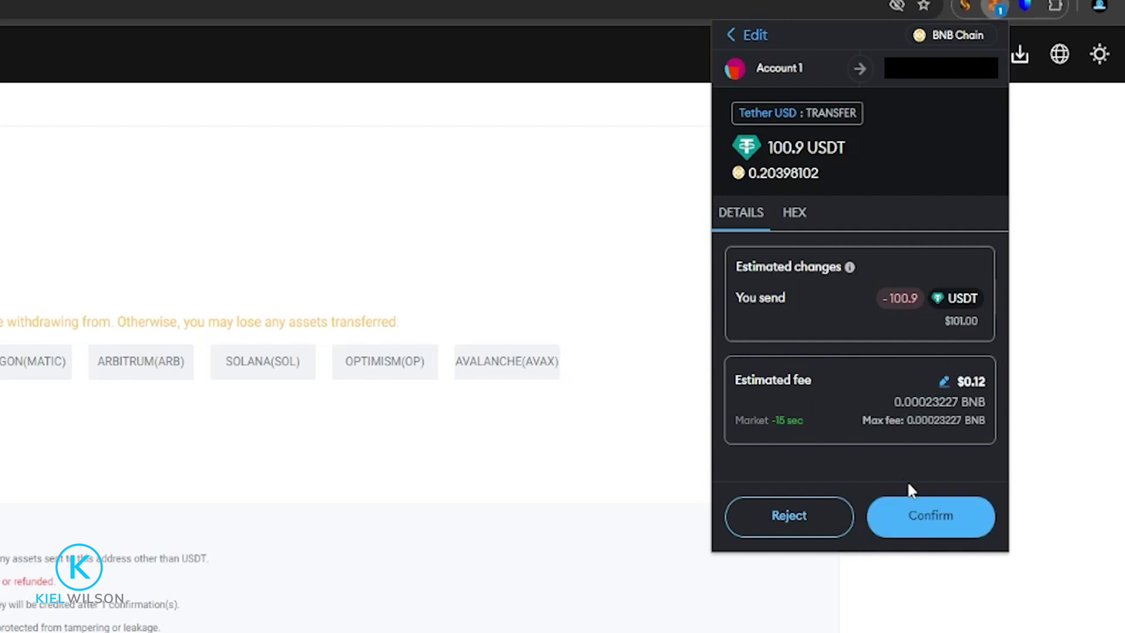
Confirm the 100.9 USDT transfer on BNB Chain.
click(927, 517)
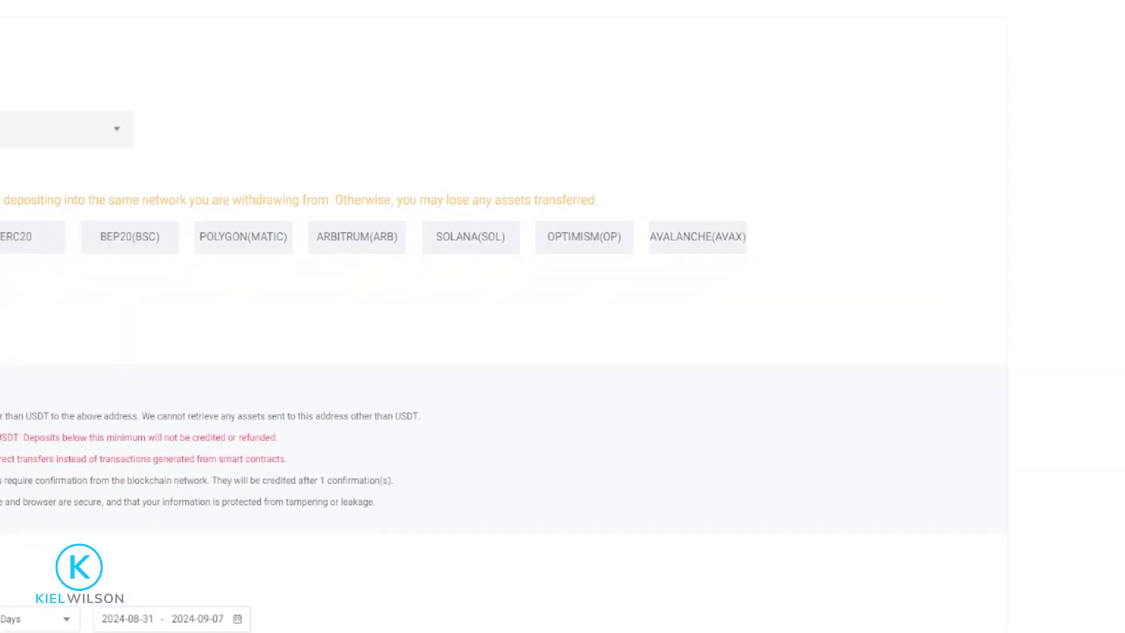
Check WEEX's Deposit History, showing the 100.90000000 USDT deposit as Succeeded.
triple_click(2, 485)
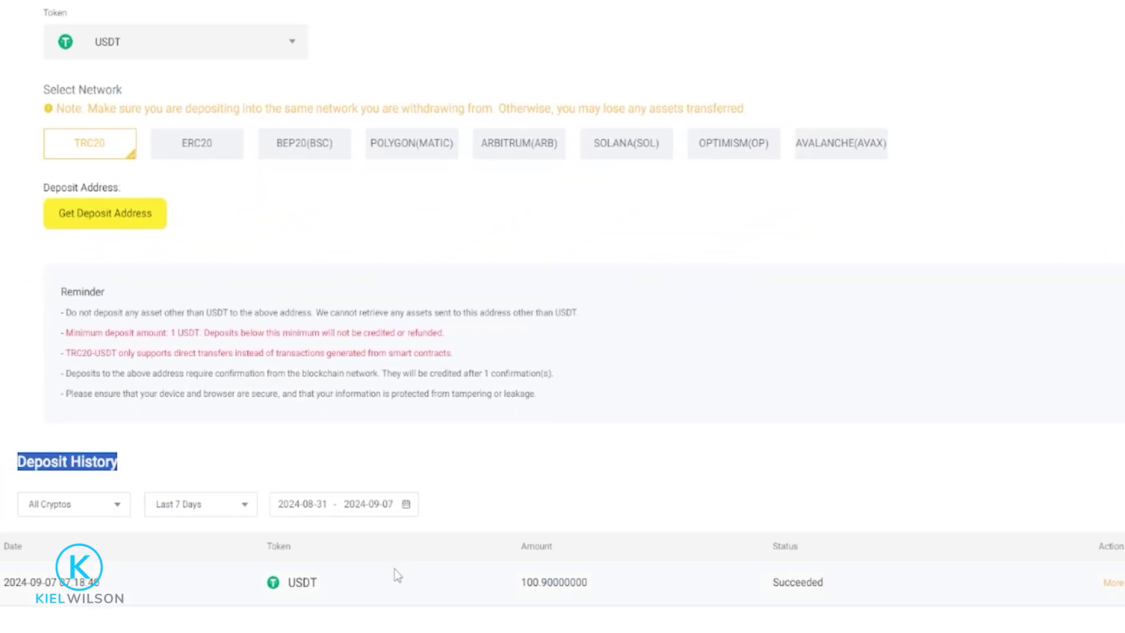
click(406, 586)
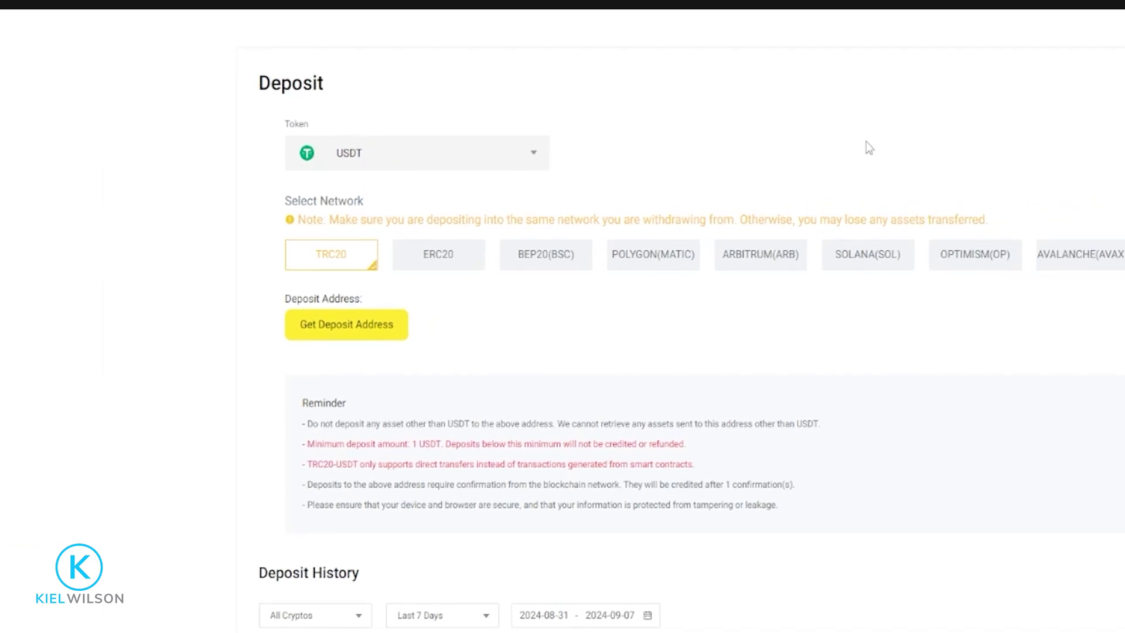
Check Assets for 100.9 USDT in spot, then view the Futures Pro account's 108 USDT bonus.
mouse_move(943, 16)
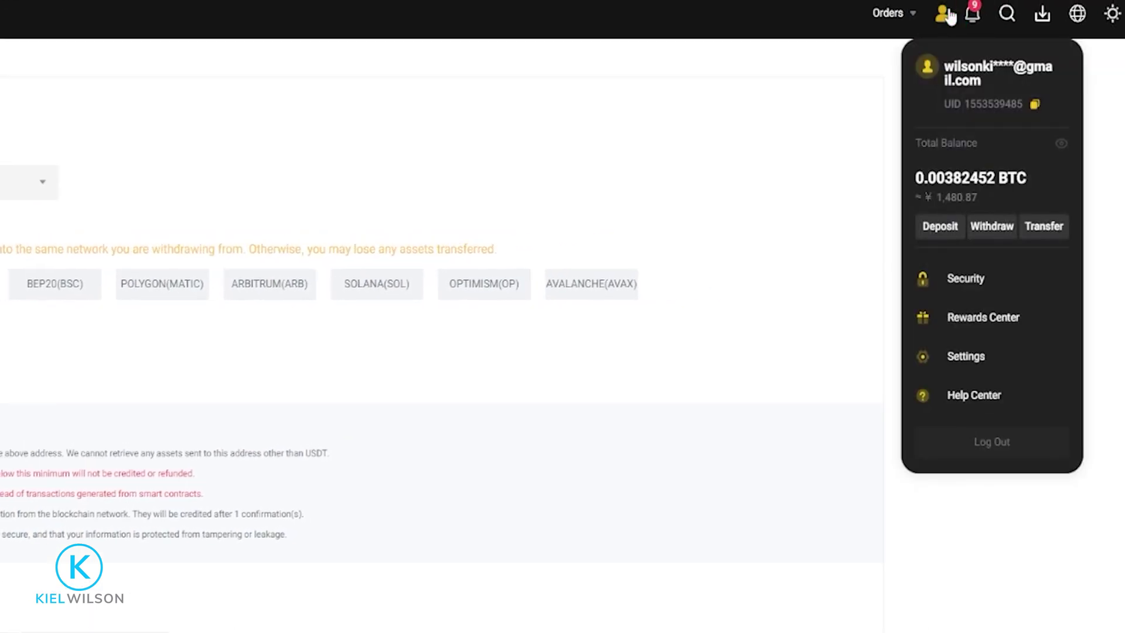
click(969, 179)
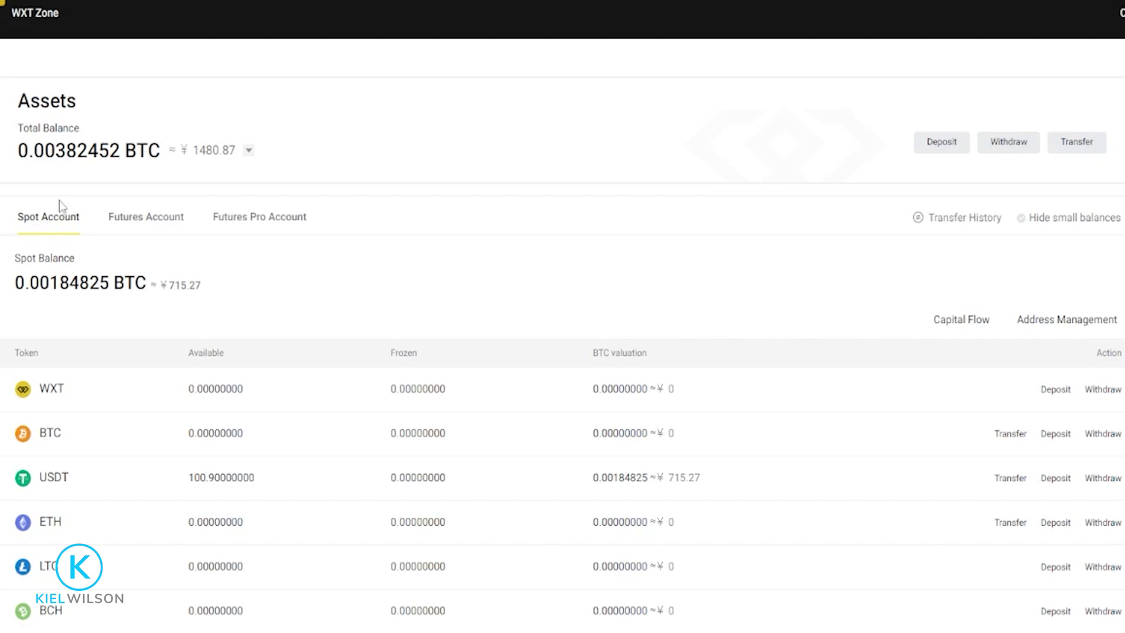
click(149, 225)
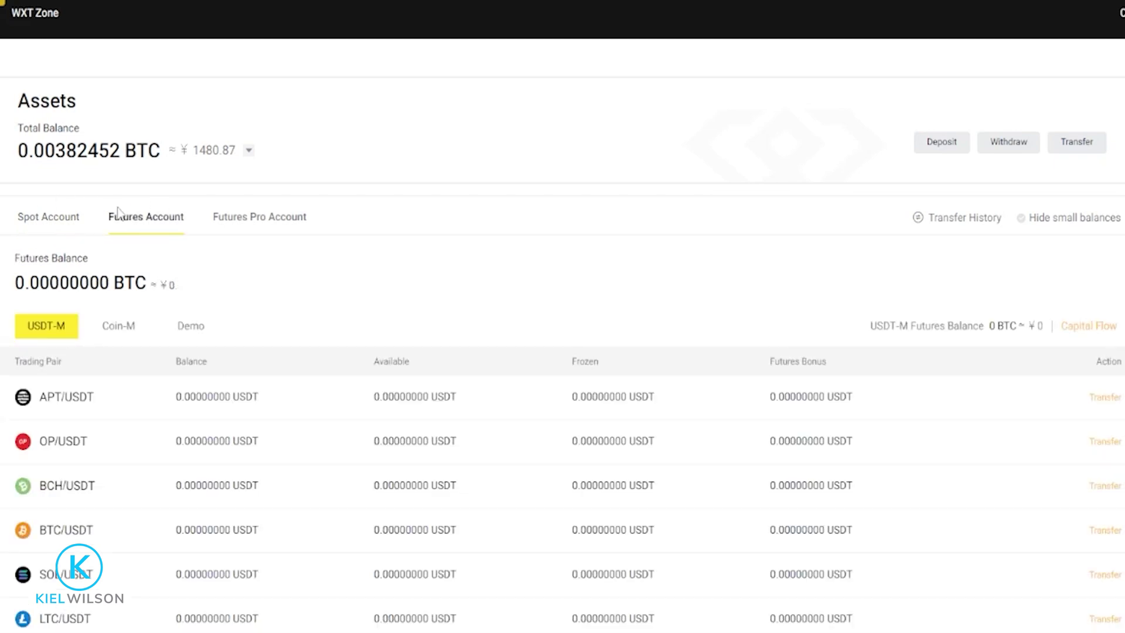
click(252, 218)
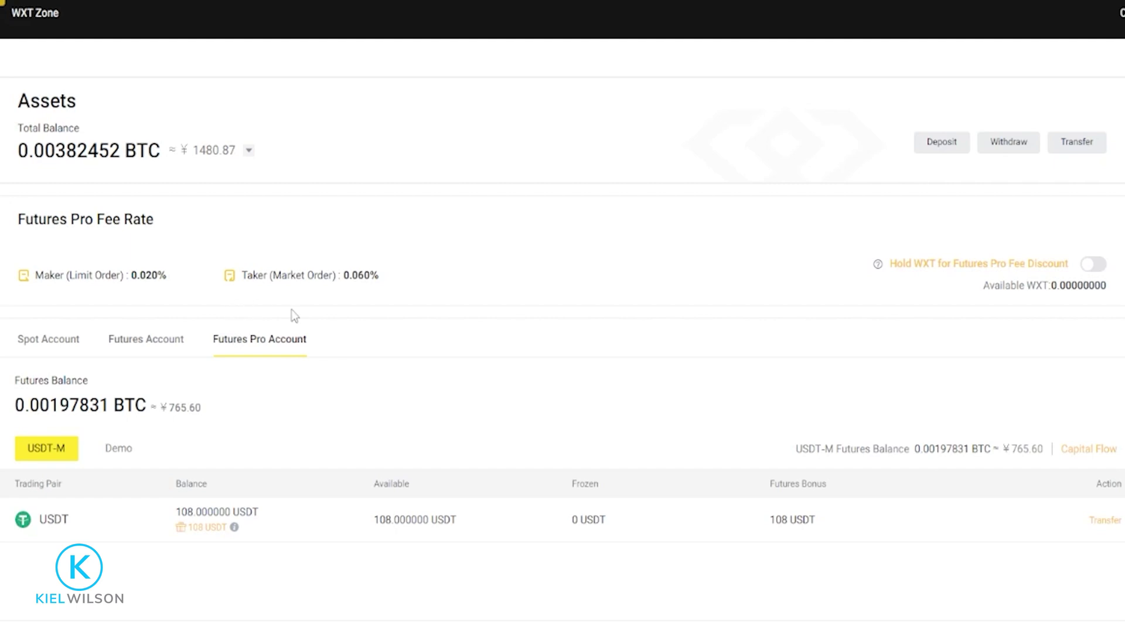
click(27, 346)
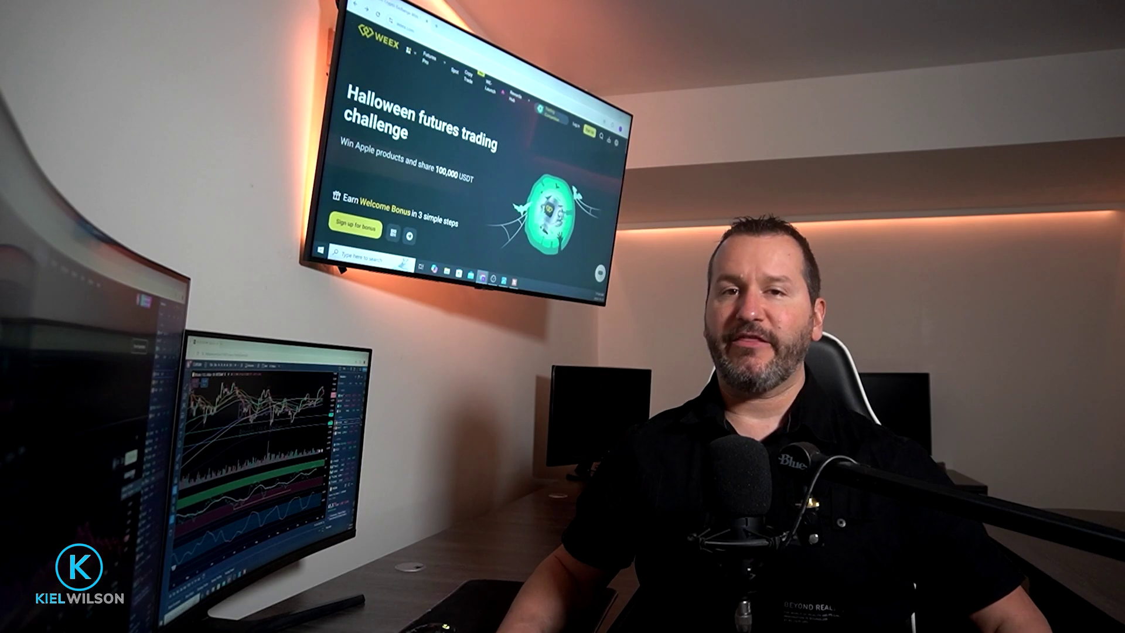